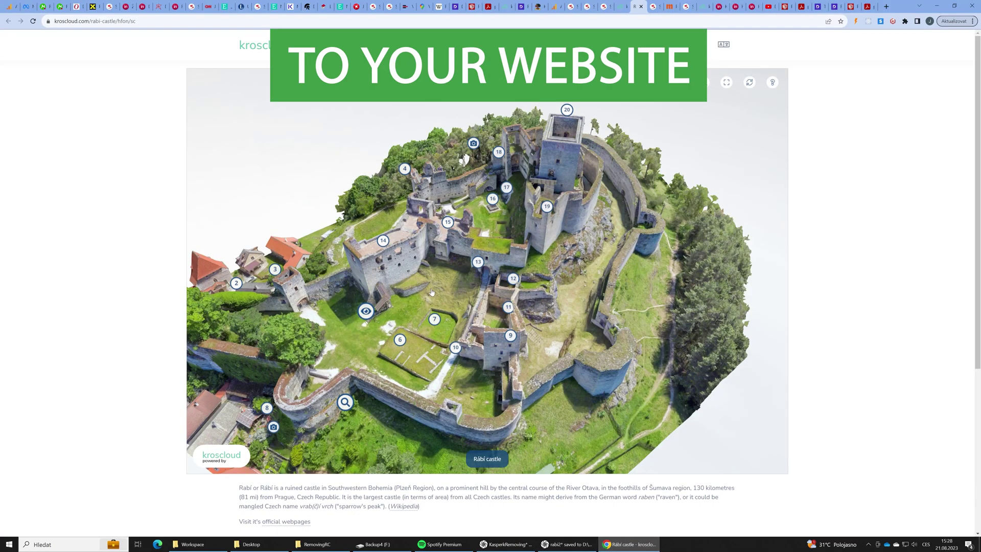
Step: Tour the castle scene's points of interest: the Stables aerial panorama, the Cistern and the Watchtower
{"action": "left_click_drag", "start_coordinate": [431, 292], "coordinate": [852, 291]}
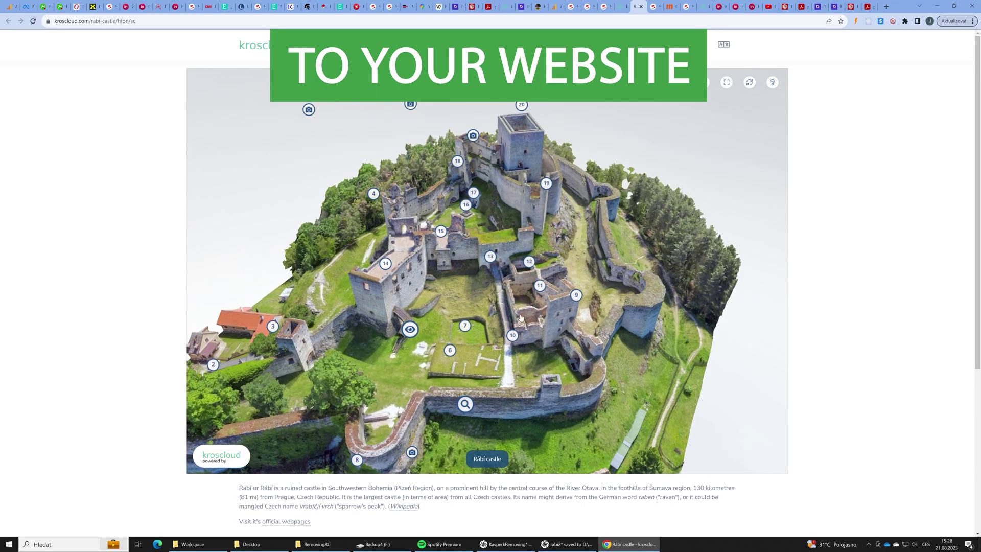
{"action": "left_click", "coordinate": [450, 350]}
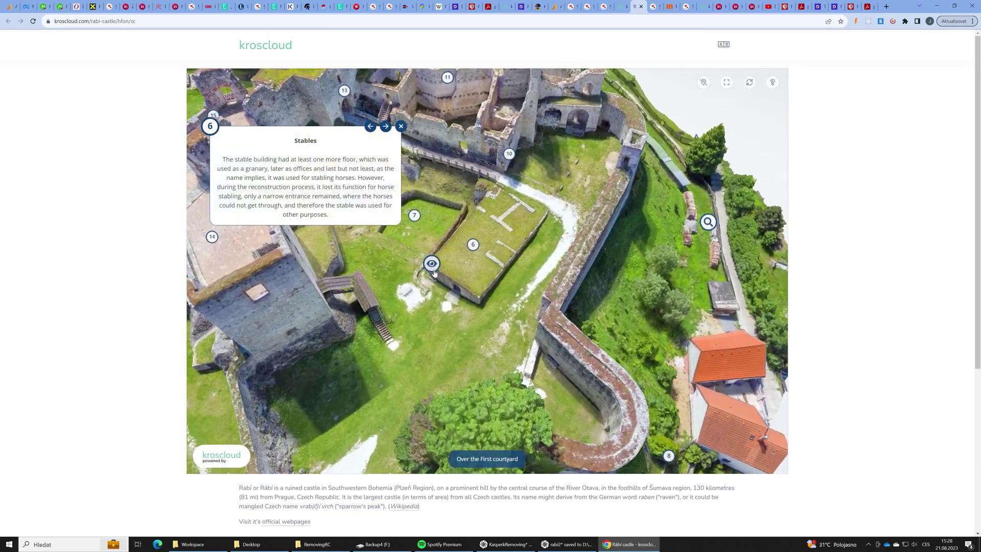
{"action": "left_click", "coordinate": [432, 263]}
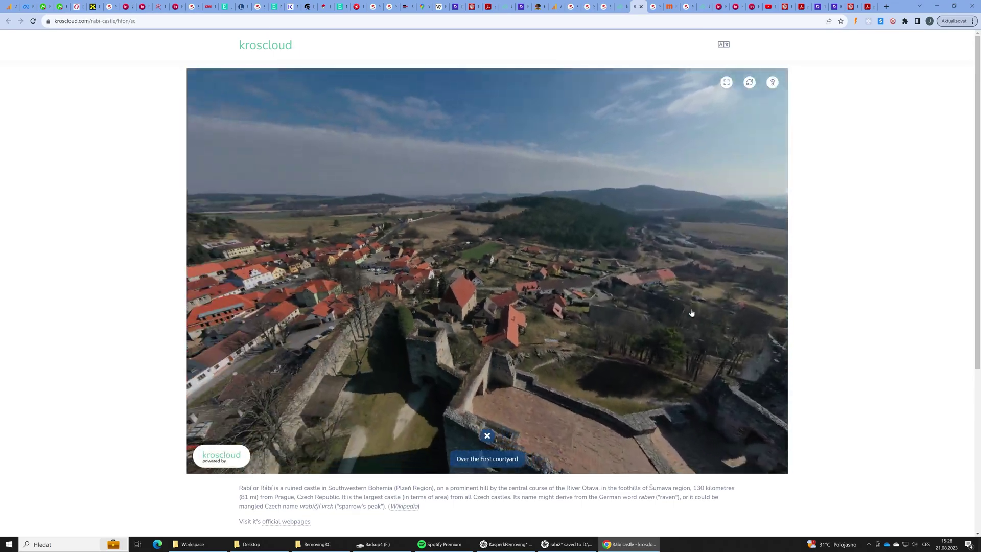
{"action": "left_click", "coordinate": [487, 435]}
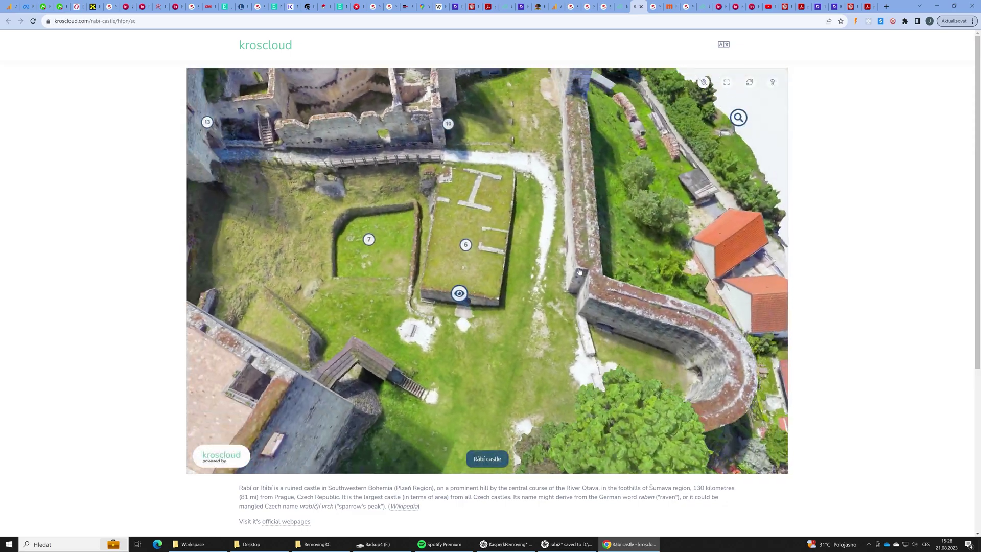
{"action": "left_click", "coordinate": [369, 240]}
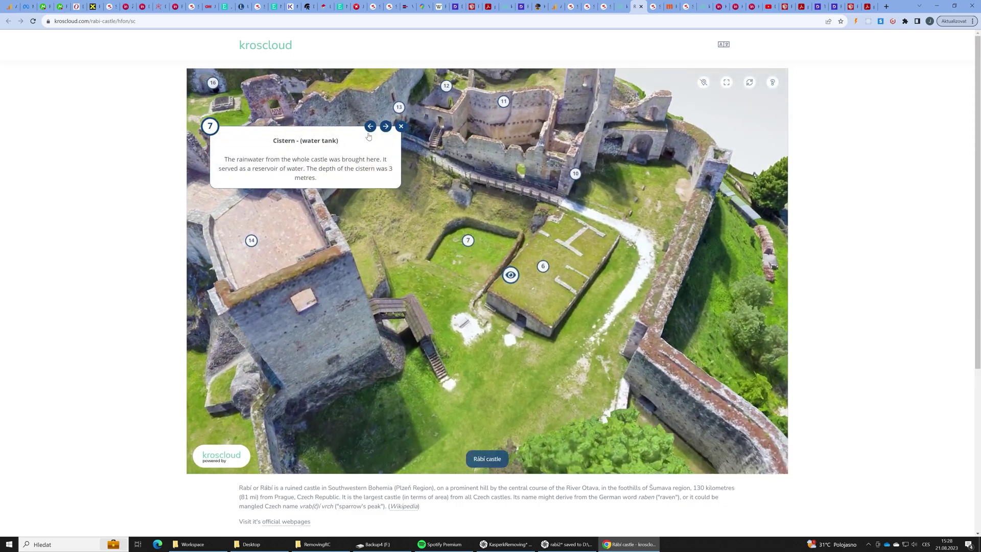
{"action": "left_click", "coordinate": [385, 126]}
{"action": "left_click", "coordinate": [385, 126]}
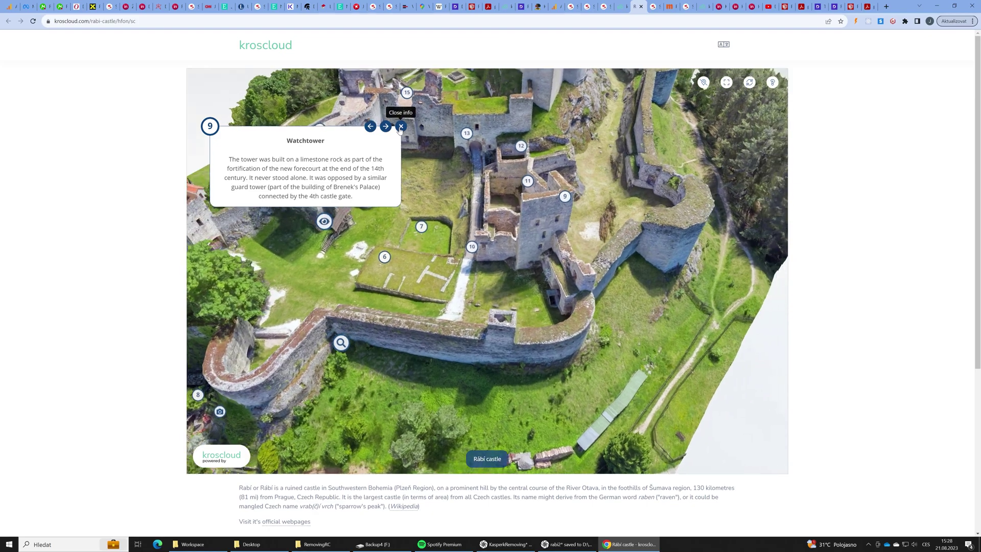
{"action": "left_click", "coordinate": [400, 126]}
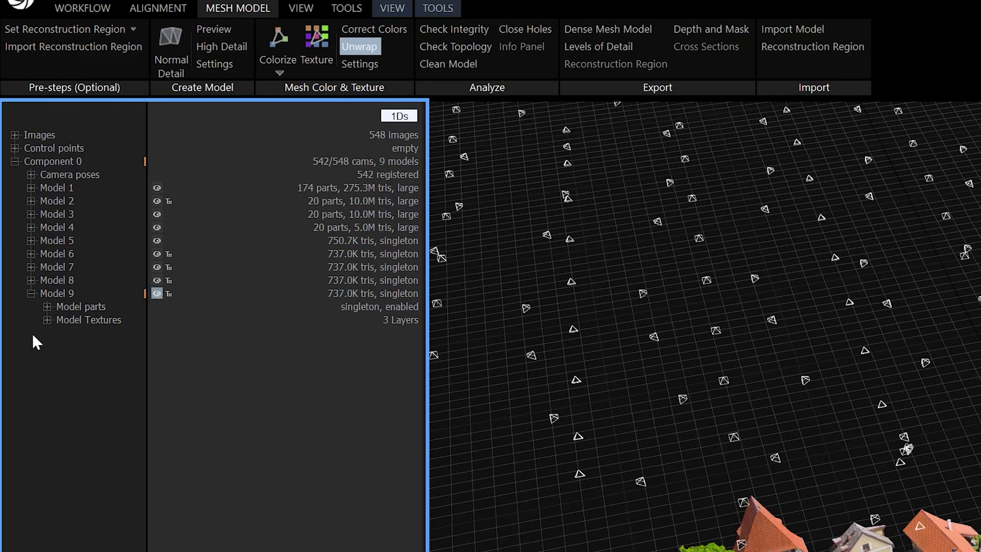
Step: Expand Model 9's texture layers and start a Mesh and PointCloud export, showing the file-type list
{"action": "left_click", "coordinate": [47, 320]}
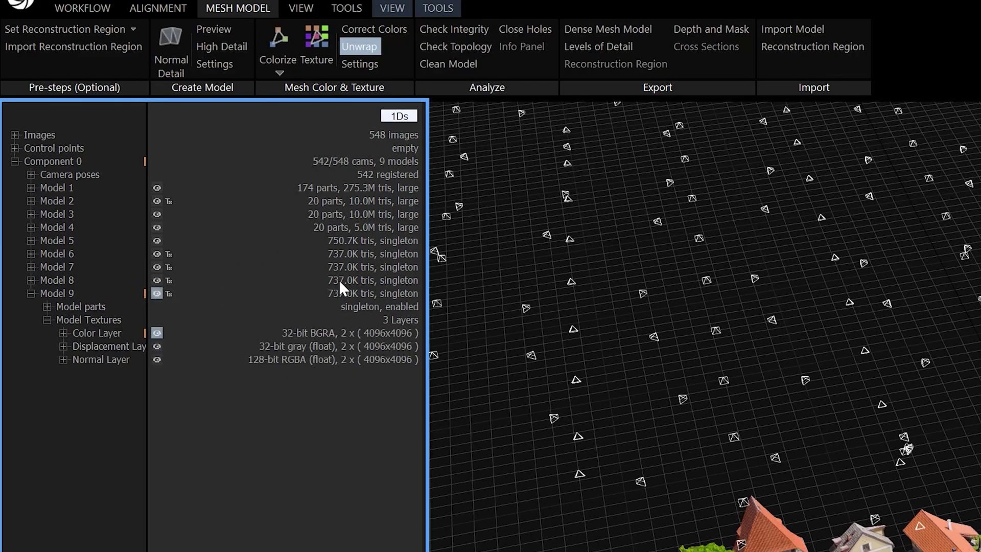
{"action": "left_click", "coordinate": [445, 9]}
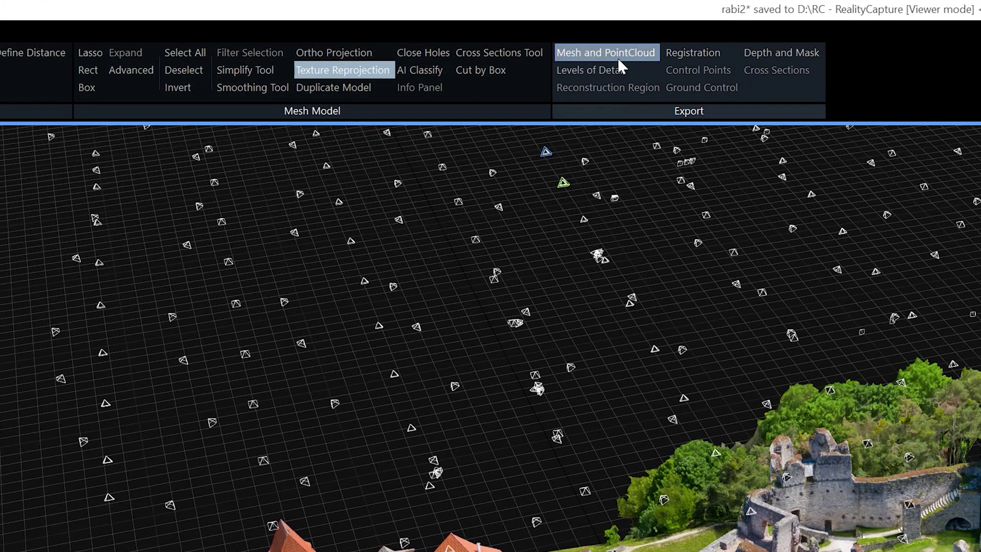
{"action": "left_click", "coordinate": [617, 57]}
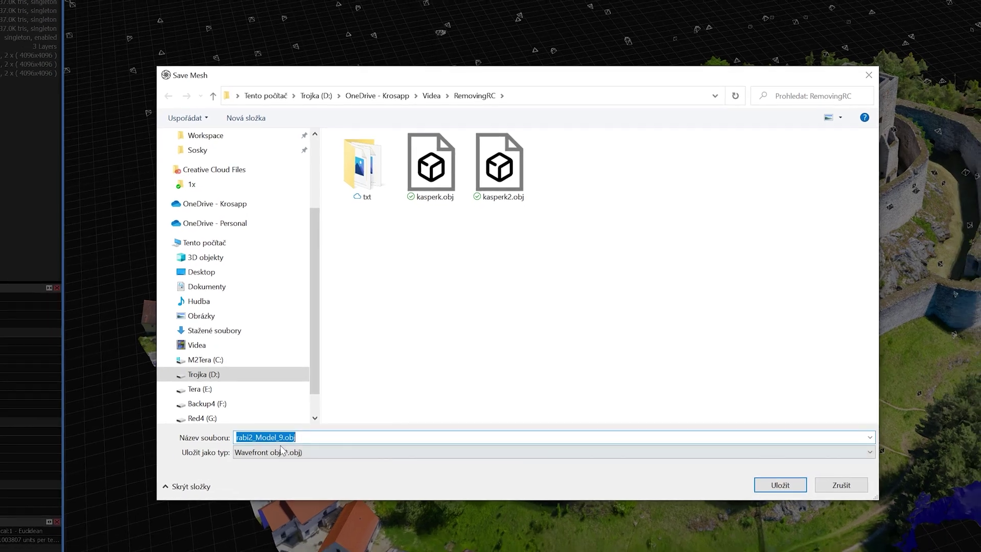
{"action": "left_click", "coordinate": [282, 450]}
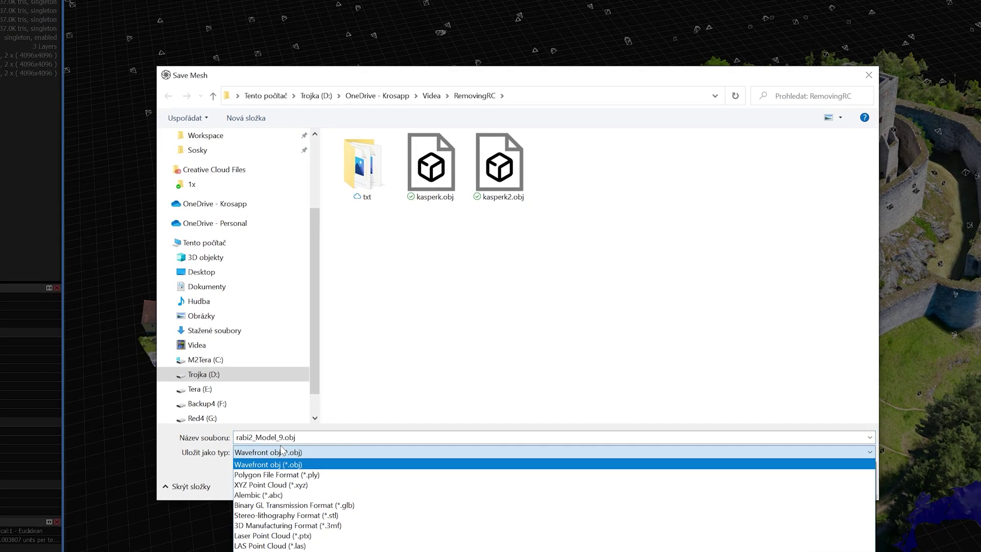
Step: Save Model 9 as Binary glTF (.glb) with Embedded textures set to Yes
{"action": "left_click", "coordinate": [283, 505]}
{"action": "left_click", "coordinate": [787, 486]}
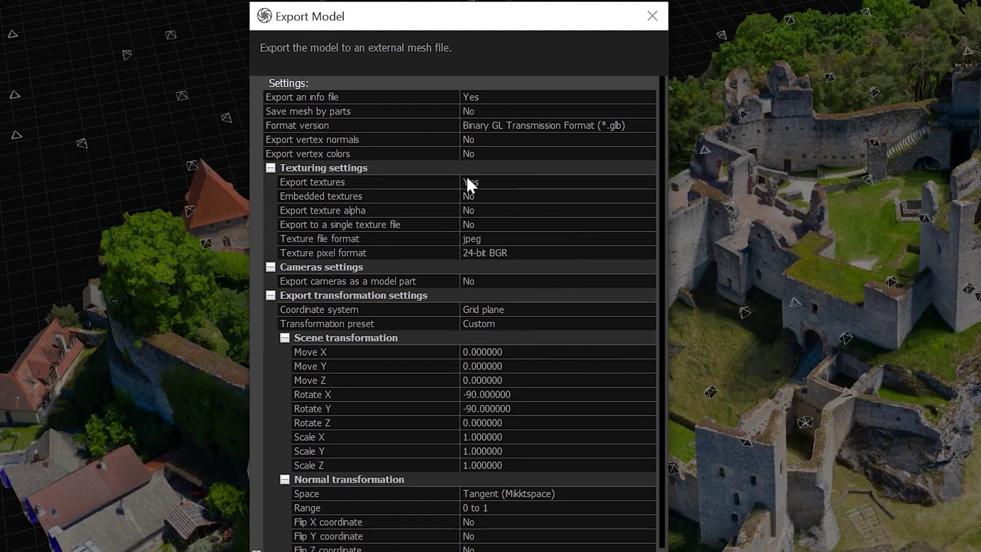
{"action": "left_click", "coordinate": [474, 197]}
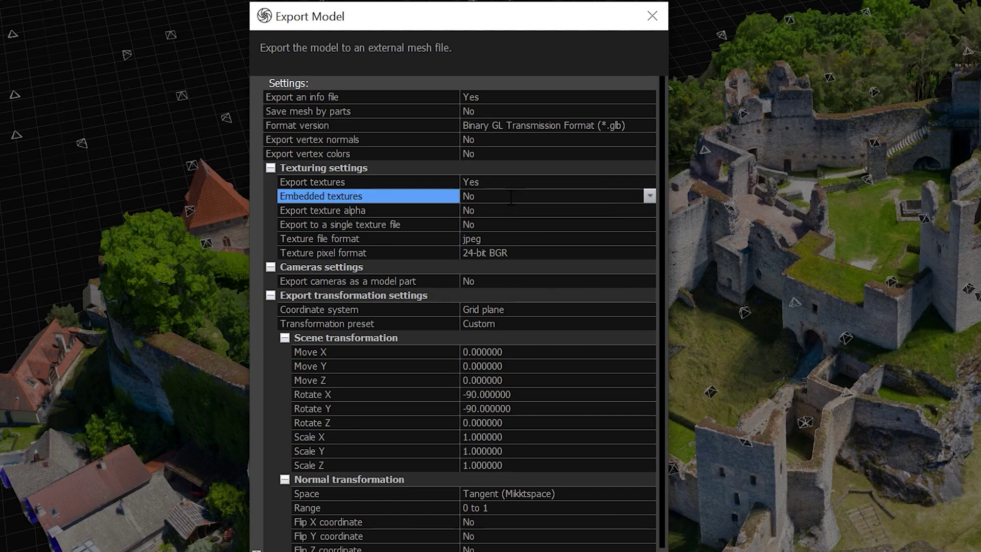
{"action": "left_click", "coordinate": [649, 196]}
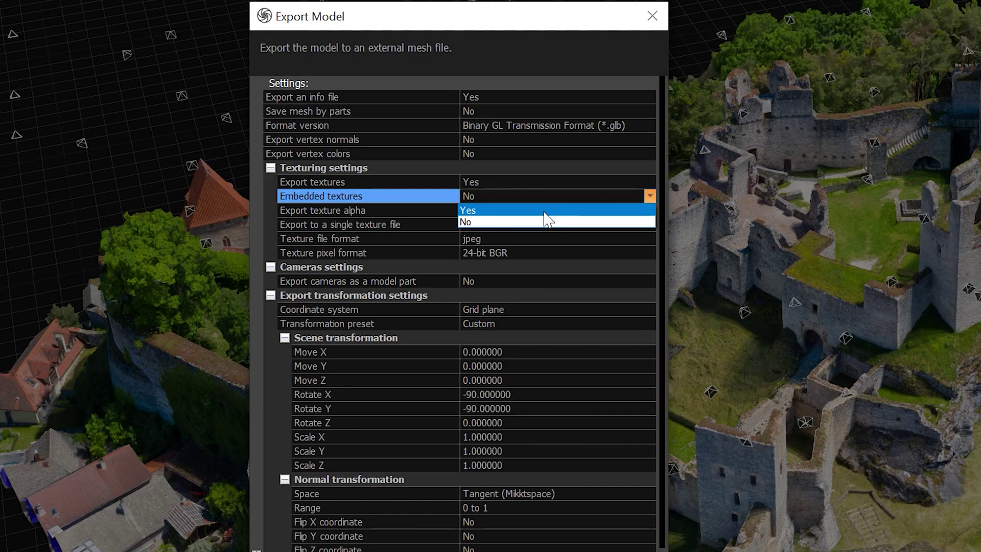
{"action": "left_click", "coordinate": [542, 207]}
{"action": "left_click", "coordinate": [488, 142]}
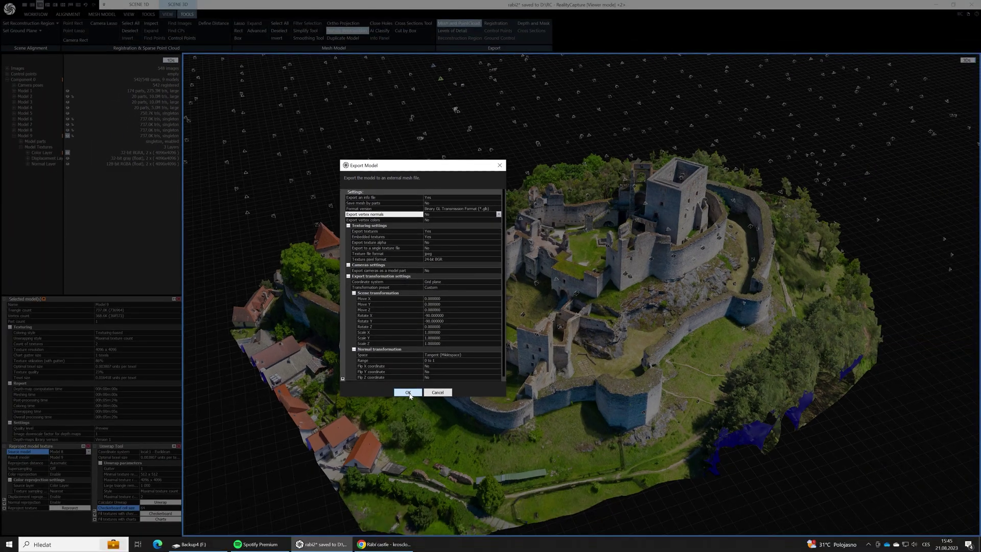
{"action": "left_click", "coordinate": [408, 392]}
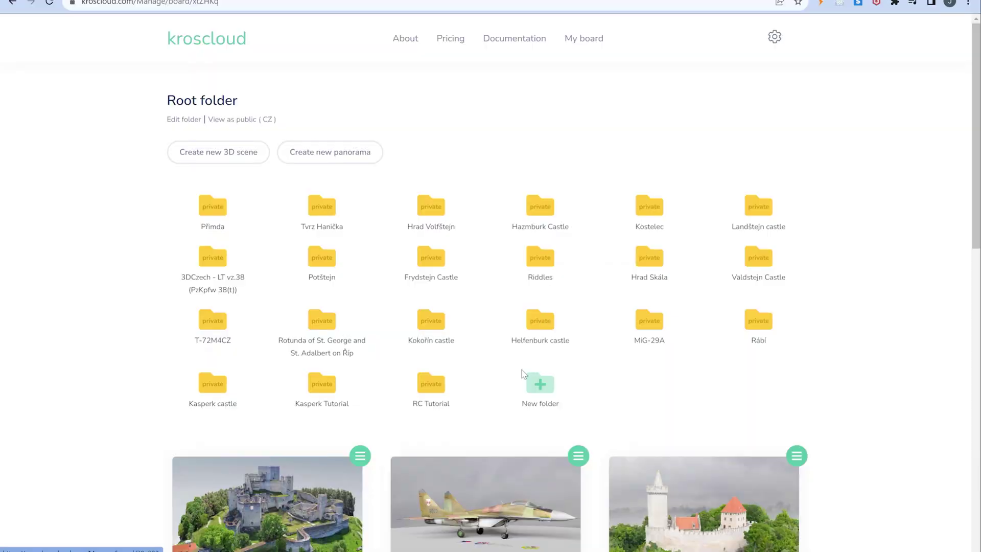
Step: In the RC Tutorial folder, drop rabi2_Model_9.glb from File Explorer into a new 3D scene
{"action": "left_click", "coordinate": [424, 389]}
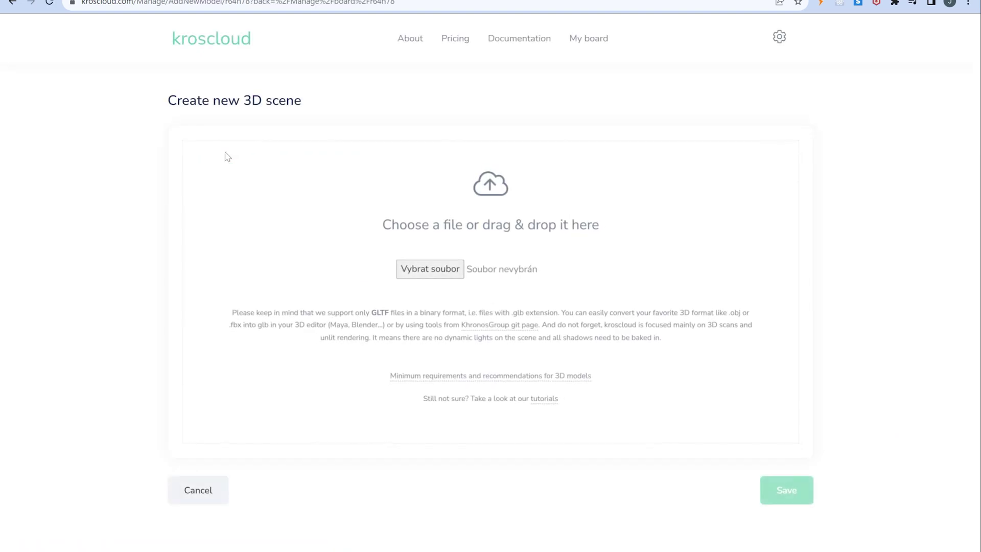
{"action": "key", "text": "alt+Tab"}
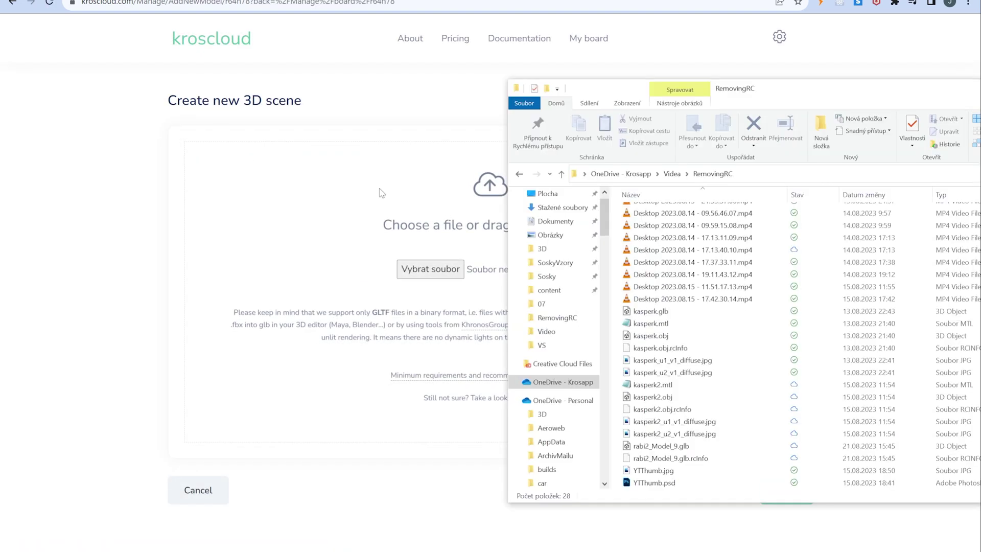
{"action": "left_click_drag", "start_coordinate": [678, 449], "coordinate": [250, 278]}
{"action": "scroll", "coordinate": [113, 300], "scroll_direction": "down", "scroll_amount": 4}
{"action": "scroll", "coordinate": [113, 300], "scroll_direction": "down", "scroll_amount": 4}
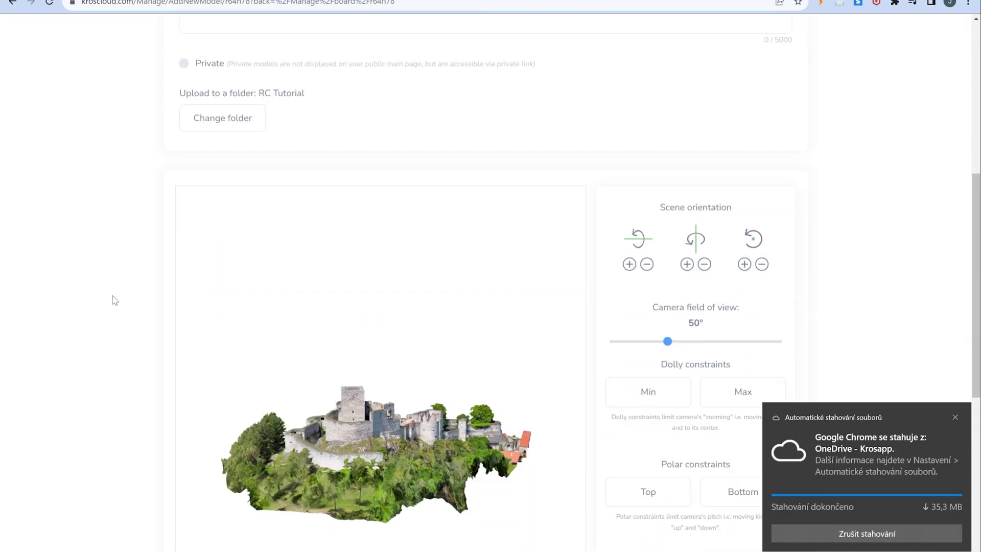
{"action": "scroll", "coordinate": [113, 300], "scroll_direction": "up", "scroll_amount": 8}
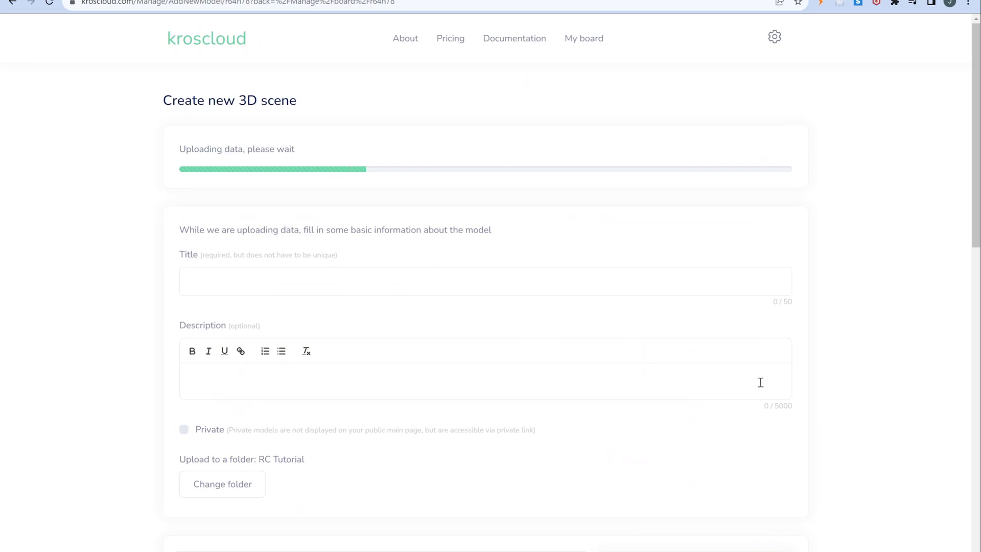
Step: Title the scene 'Rábí castle' and rotate the uploaded castle preview to check it
{"action": "left_click", "coordinate": [242, 279]}
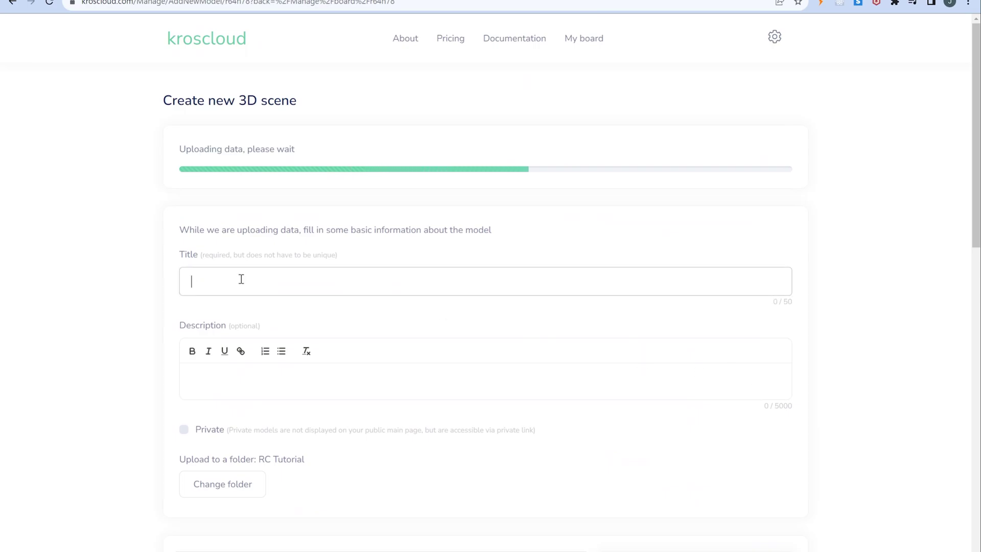
{"action": "type", "text": "Rábí castle"}
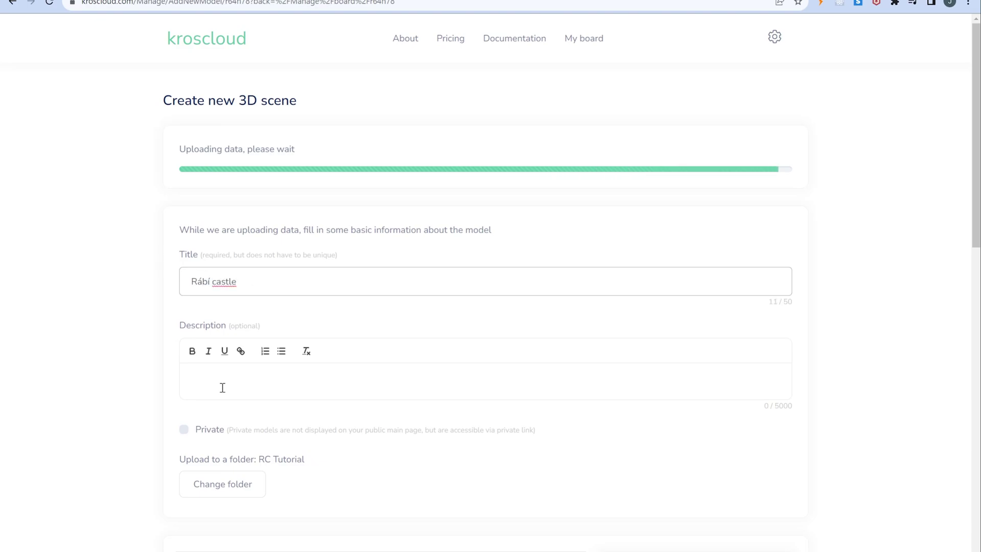
{"action": "left_click", "coordinate": [221, 387]}
{"action": "scroll", "coordinate": [133, 328], "scroll_direction": "down", "scroll_amount": 5}
{"action": "scroll", "coordinate": [132, 329], "scroll_direction": "down", "scroll_amount": 3}
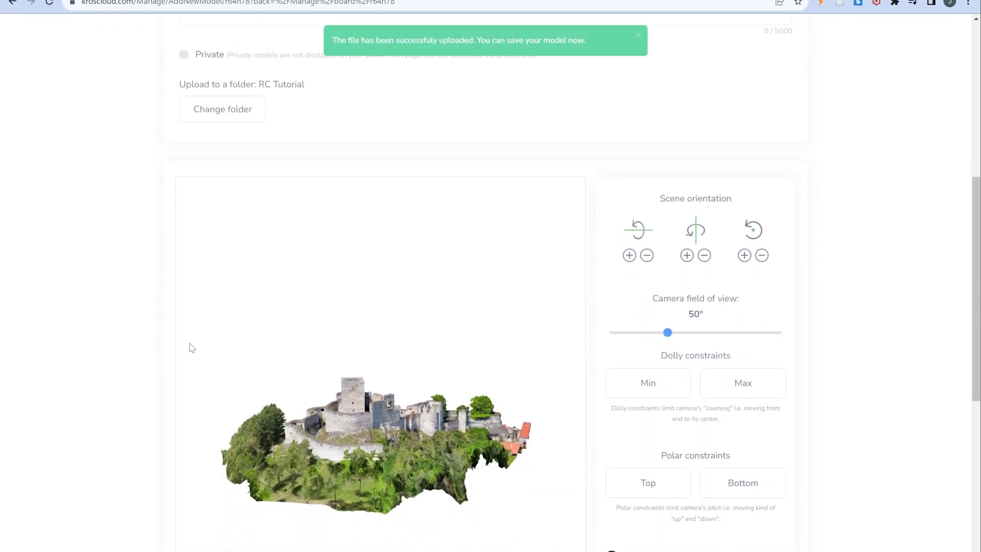
{"action": "left_click_drag", "start_coordinate": [191, 346], "coordinate": [542, 413]}
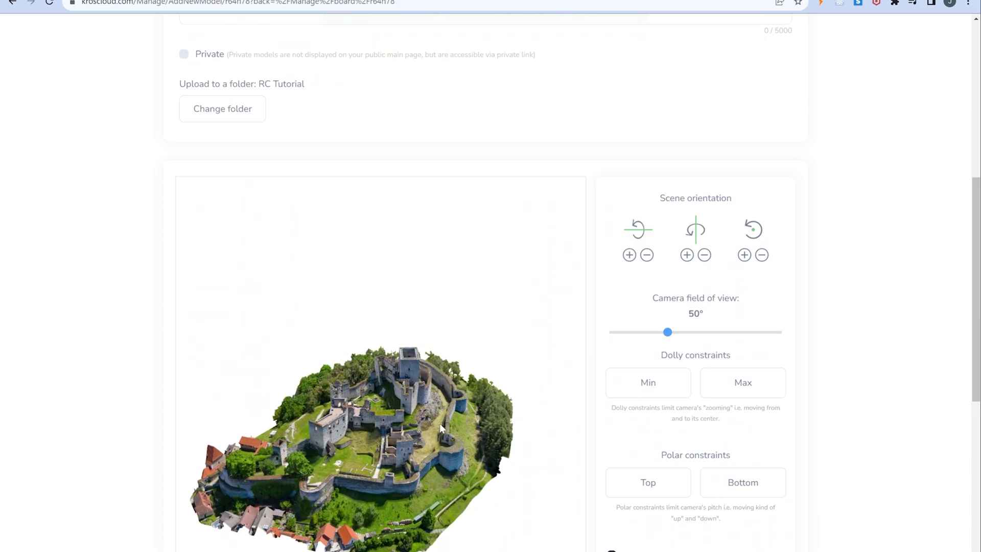
{"action": "scroll", "coordinate": [439, 423], "scroll_direction": "up", "scroll_amount": 5}
{"action": "scroll", "coordinate": [942, 288], "scroll_direction": "down", "scroll_amount": 7}
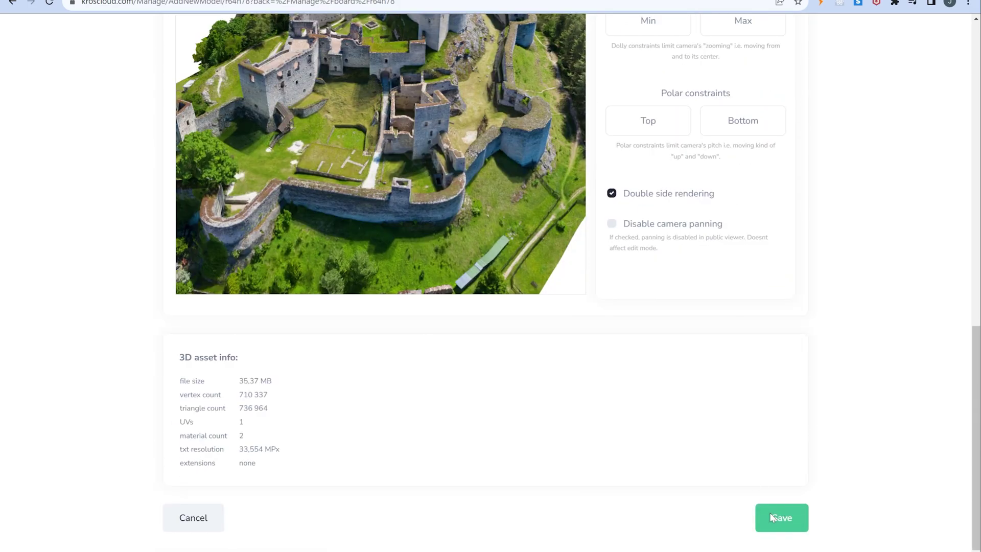
Step: Save the Rábí castle scene, then open it for editing from its card menu
{"action": "left_click", "coordinate": [769, 512]}
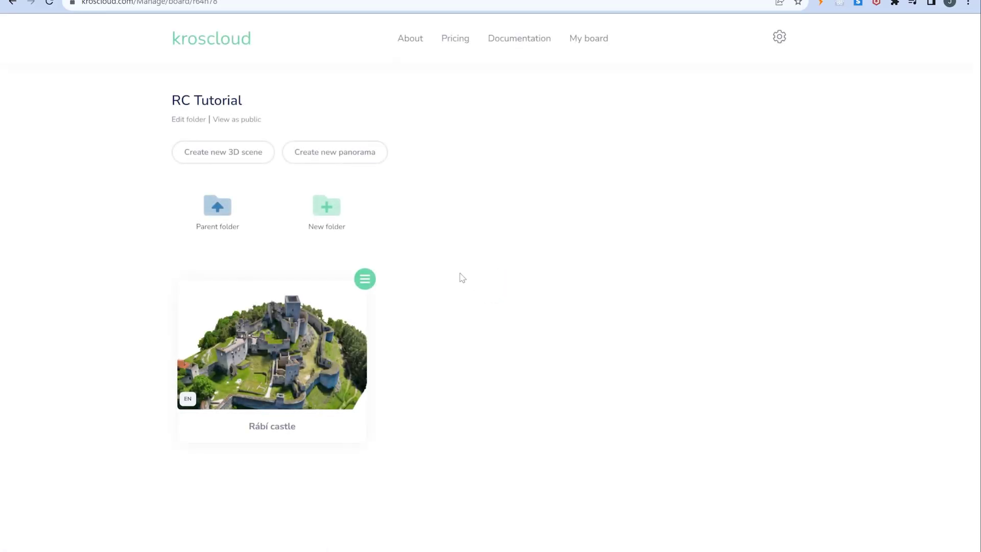
{"action": "left_click", "coordinate": [365, 279]}
{"action": "left_click", "coordinate": [403, 309]}
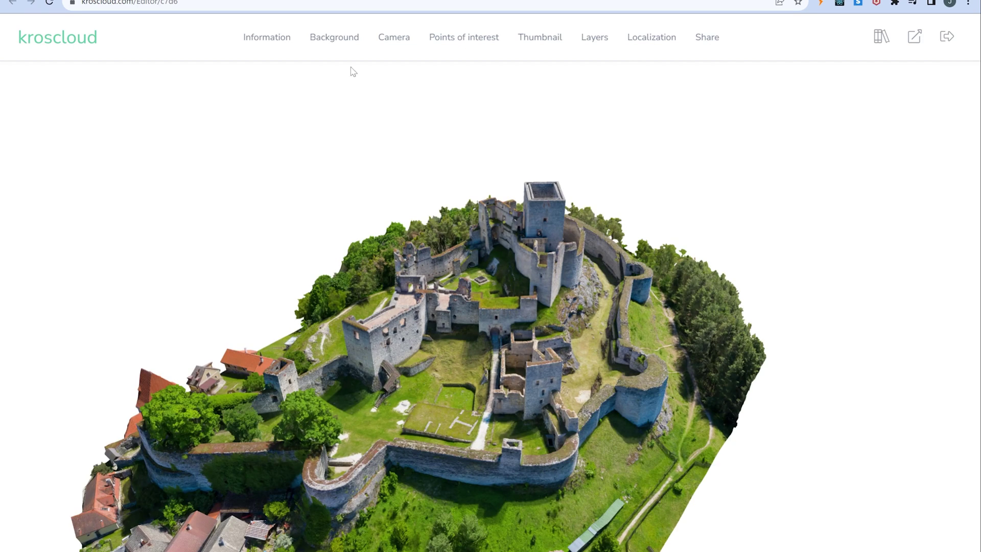
Step: Set the background to Pano using the built-in Light skybox 4k panorama, and save
{"action": "left_click", "coordinate": [336, 39]}
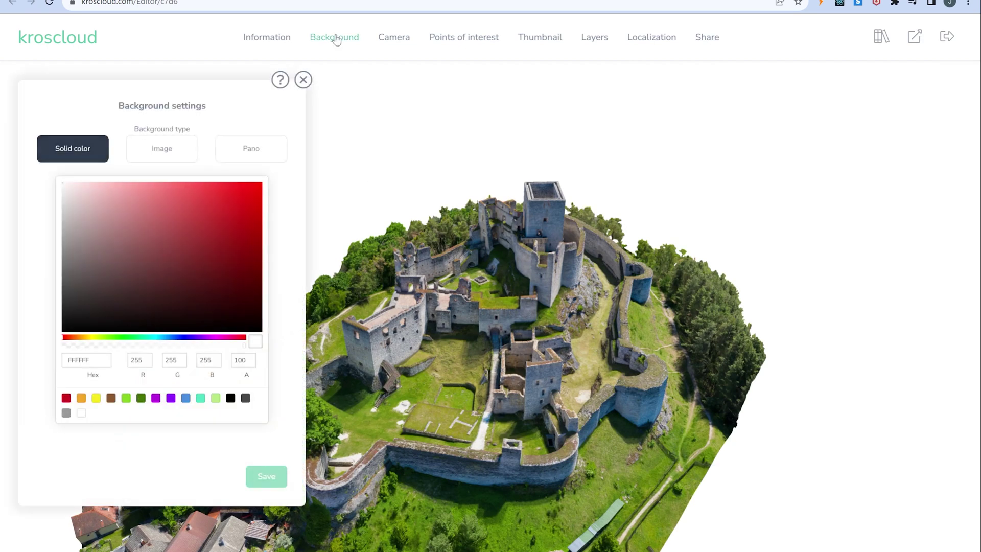
{"action": "left_click", "coordinate": [245, 149]}
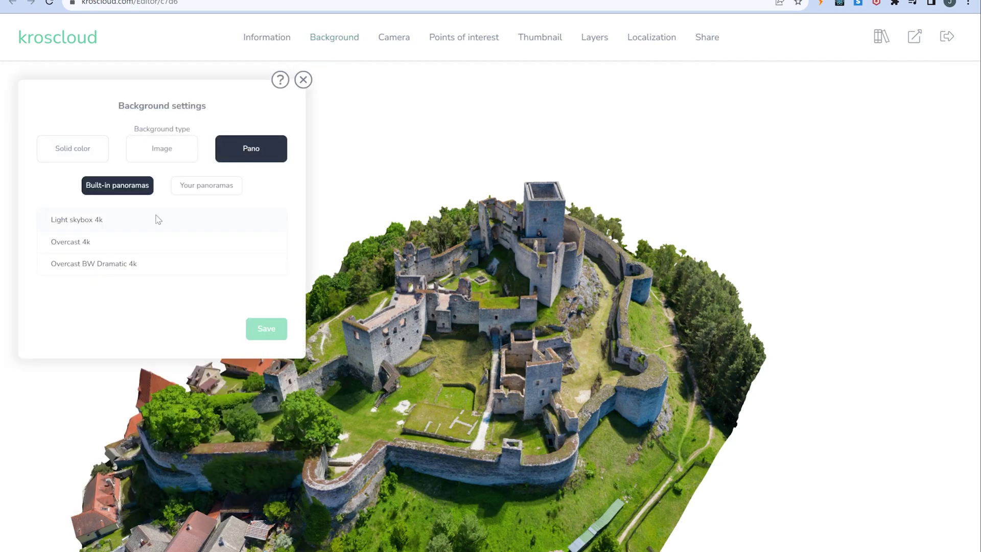
{"action": "left_click", "coordinate": [159, 220]}
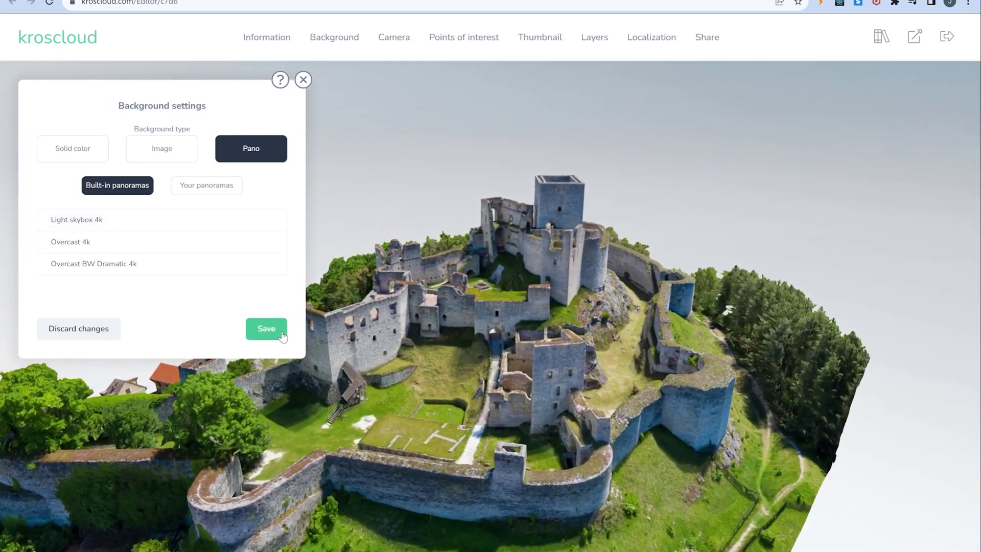
{"action": "left_click", "coordinate": [282, 333]}
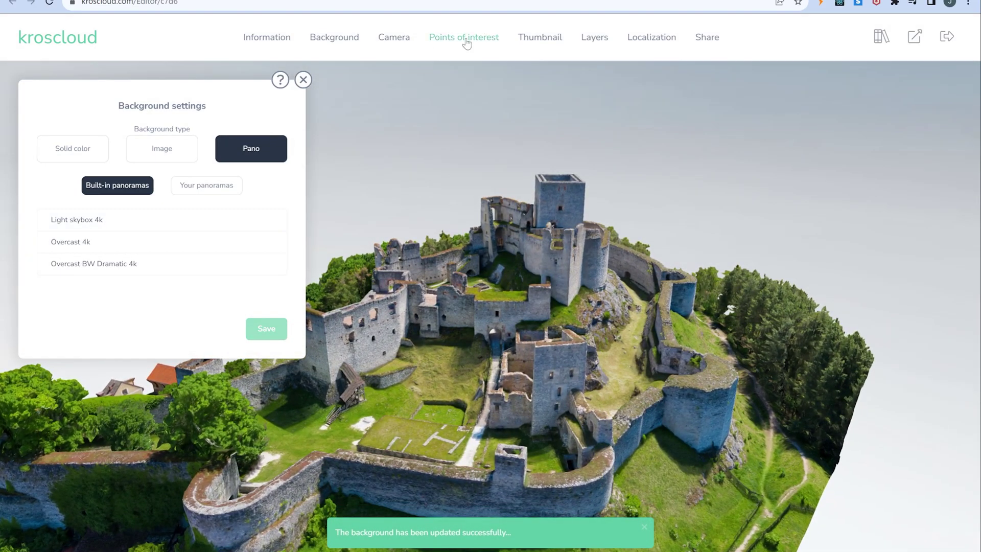
Step: Add a new point of interest on the castle courtyard and make it Panoramic
{"action": "left_click", "coordinate": [465, 41]}
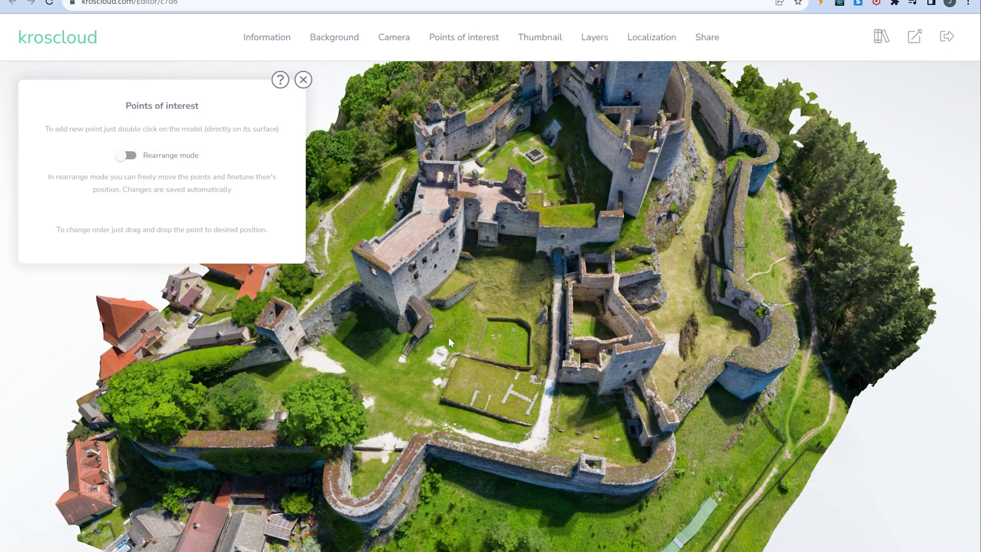
{"action": "double_click", "coordinate": [448, 336]}
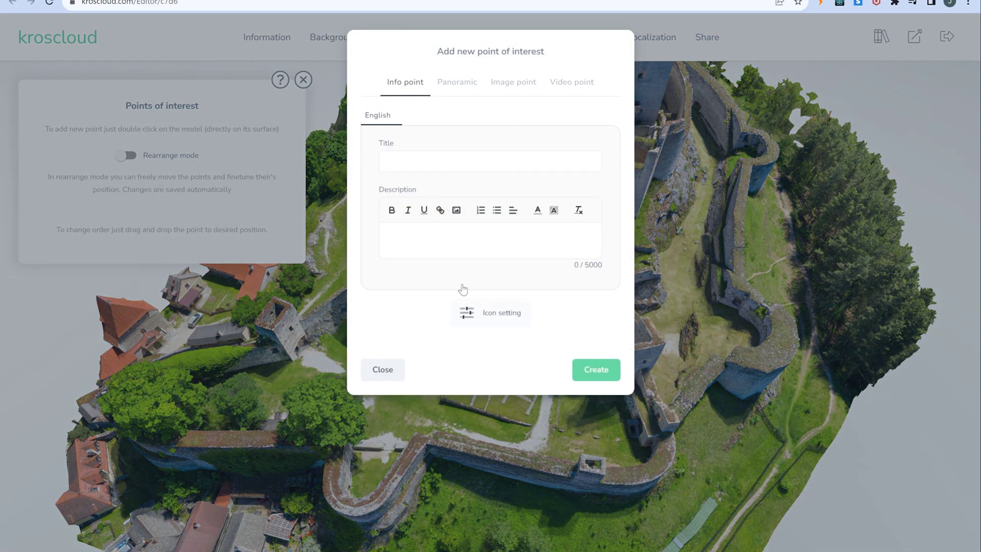
{"action": "left_click", "coordinate": [462, 84]}
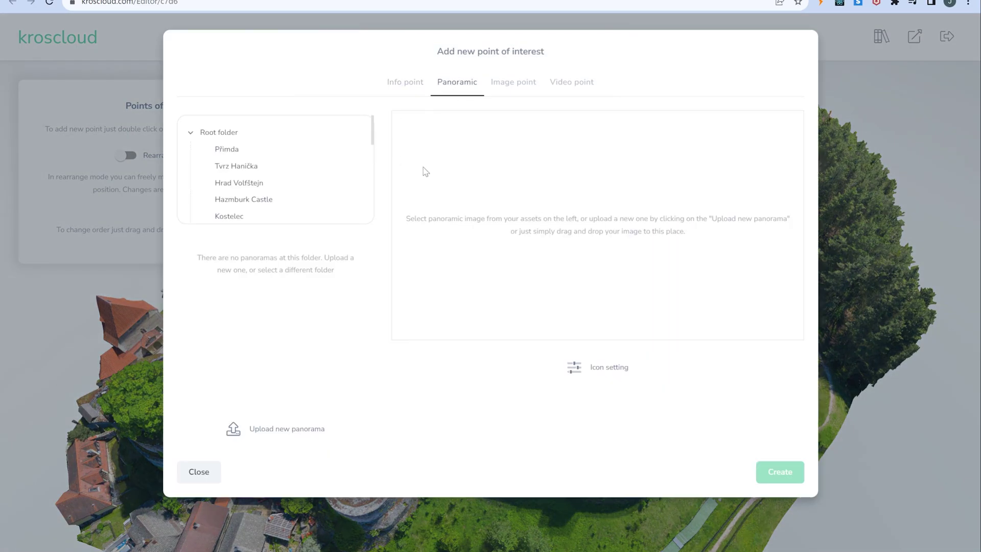
Step: Use R0010561.JPG as the panorama, title the point 'Winter is coming', and create it
{"action": "key", "text": "alt+Tab"}
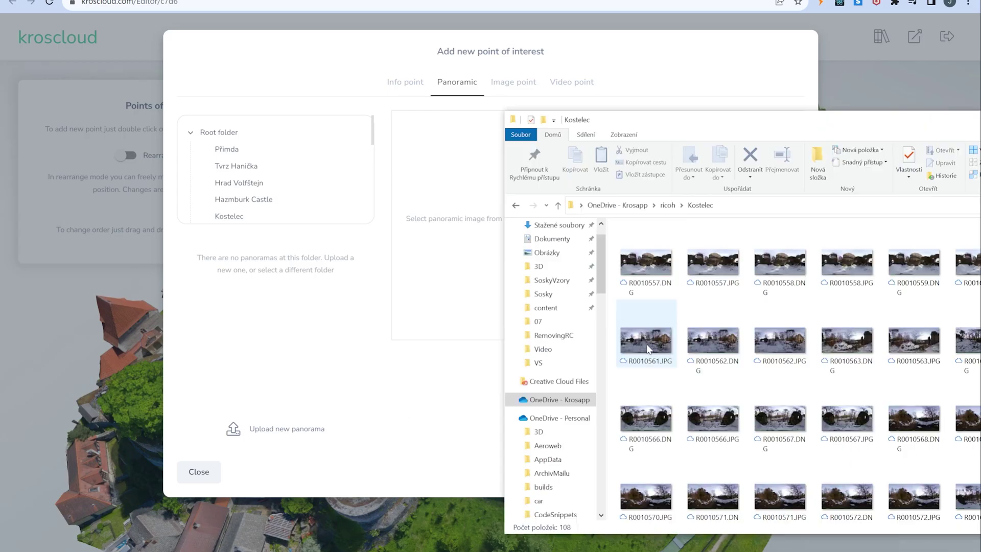
{"action": "left_click", "coordinate": [657, 329]}
{"action": "left_click_drag", "start_coordinate": [657, 328], "coordinate": [466, 234]}
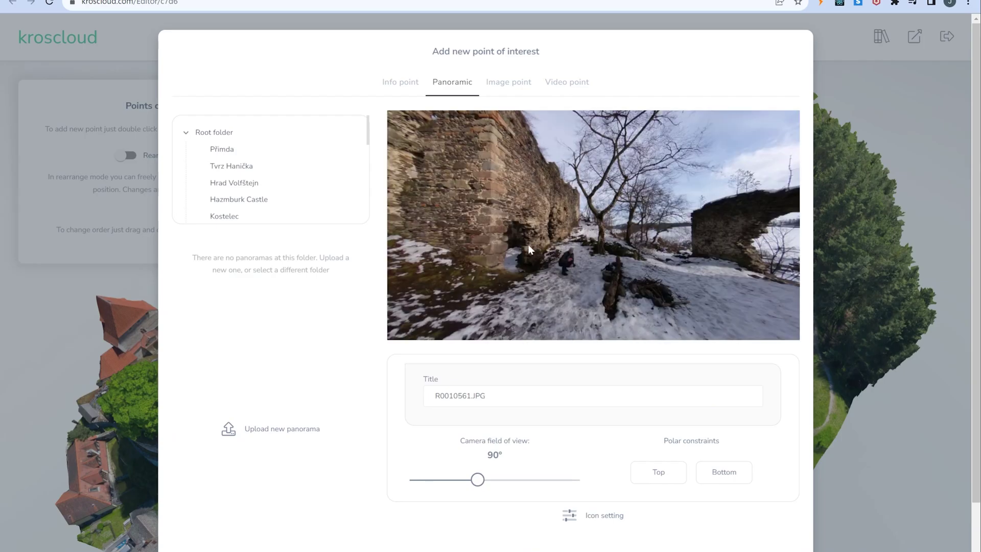
{"action": "left_click_drag", "start_coordinate": [487, 395], "coordinate": [406, 405]}
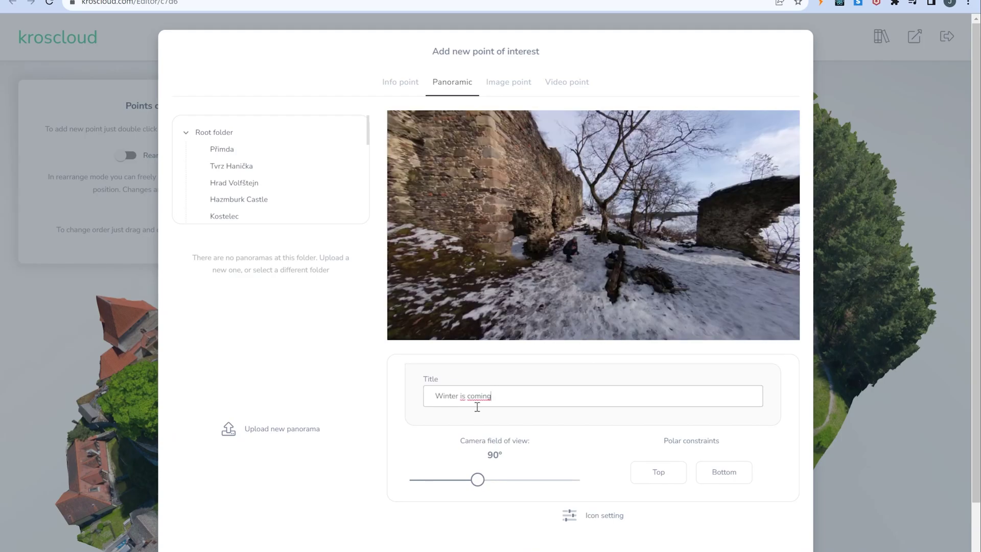
{"action": "left_click", "coordinate": [577, 515]}
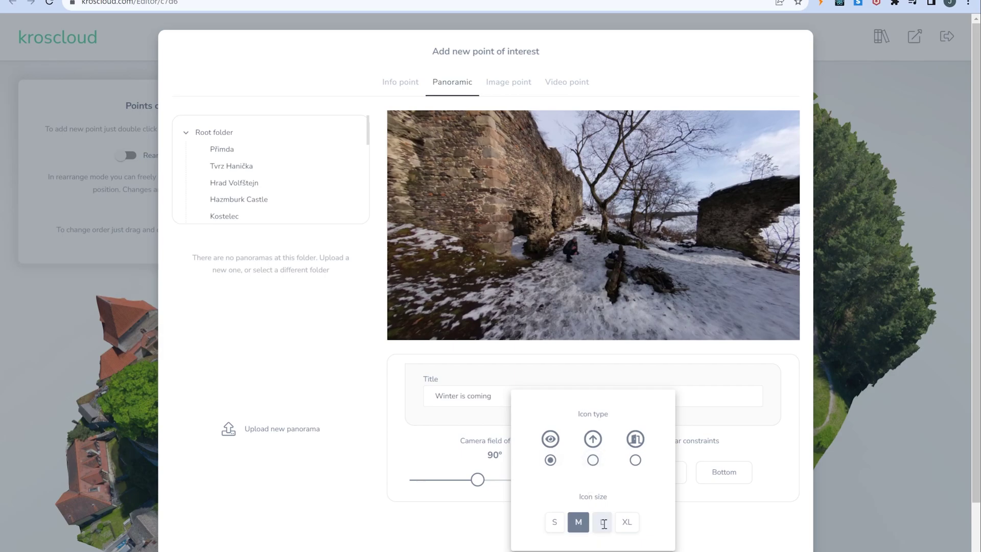
{"action": "left_click", "coordinate": [714, 534]}
{"action": "scroll", "coordinate": [710, 495], "scroll_direction": "down", "scroll_amount": 1}
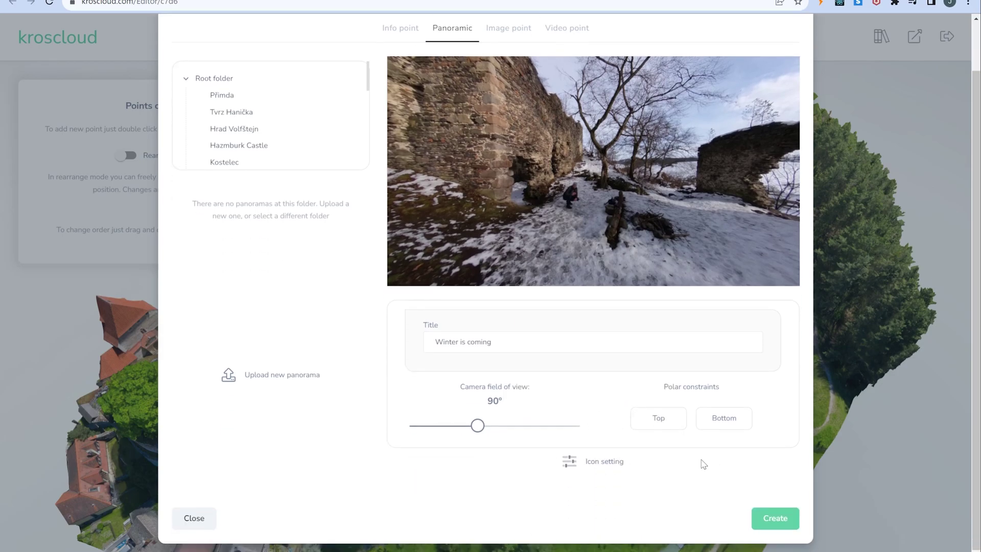
{"action": "left_click", "coordinate": [767, 518]}
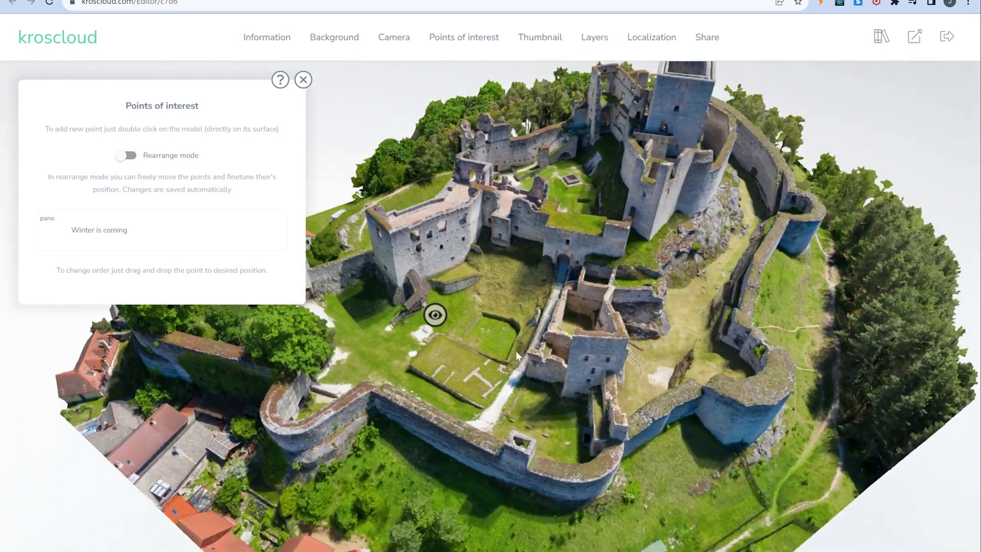
Step: Orbit the castle with point rearranging toggled on then off, and bring up the share options
{"action": "left_click_drag", "start_coordinate": [516, 350], "coordinate": [568, 303]}
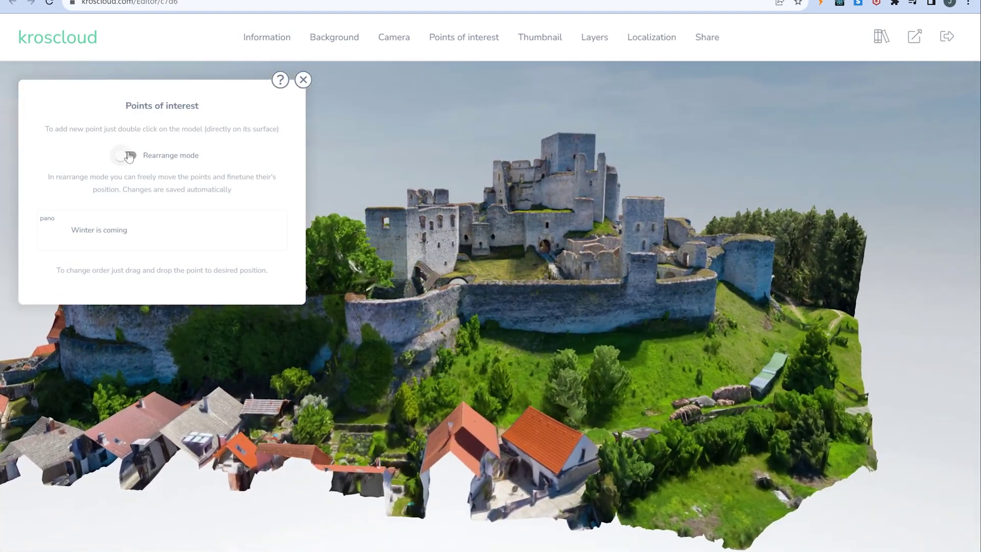
{"action": "left_click", "coordinate": [130, 156]}
{"action": "left_click_drag", "start_coordinate": [514, 315], "coordinate": [452, 296]}
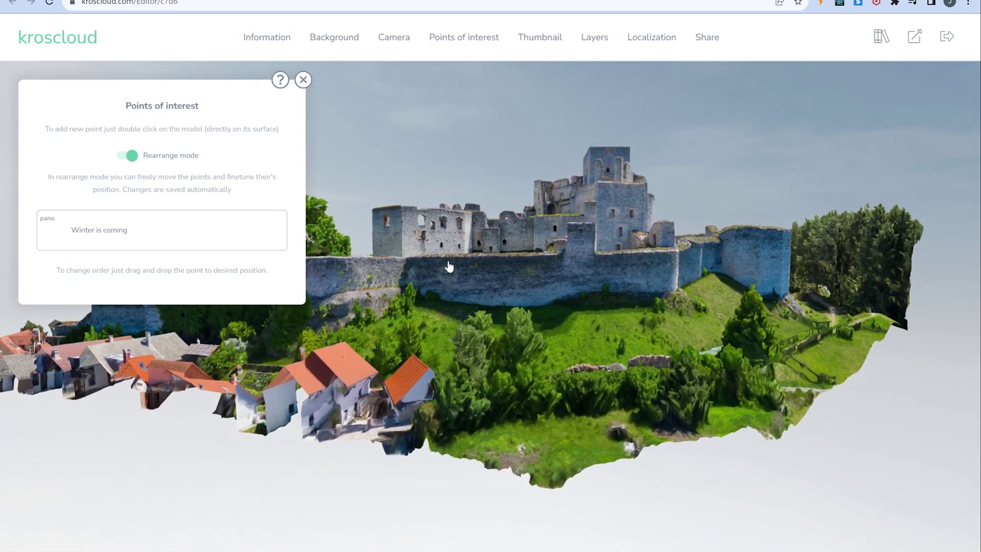
{"action": "left_click_drag", "start_coordinate": [474, 252], "coordinate": [489, 311]}
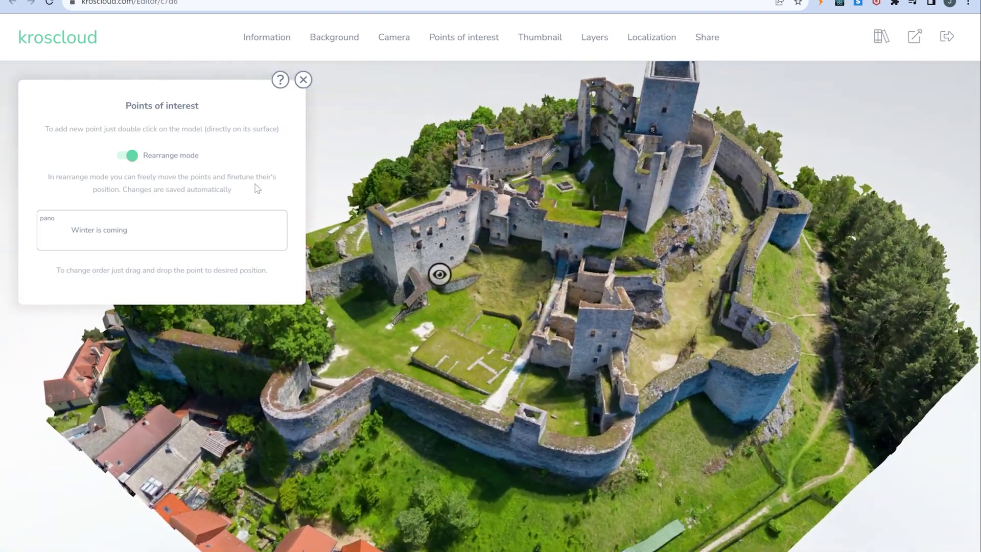
{"action": "left_click", "coordinate": [128, 155]}
{"action": "left_click_drag", "start_coordinate": [562, 306], "coordinate": [639, 237]}
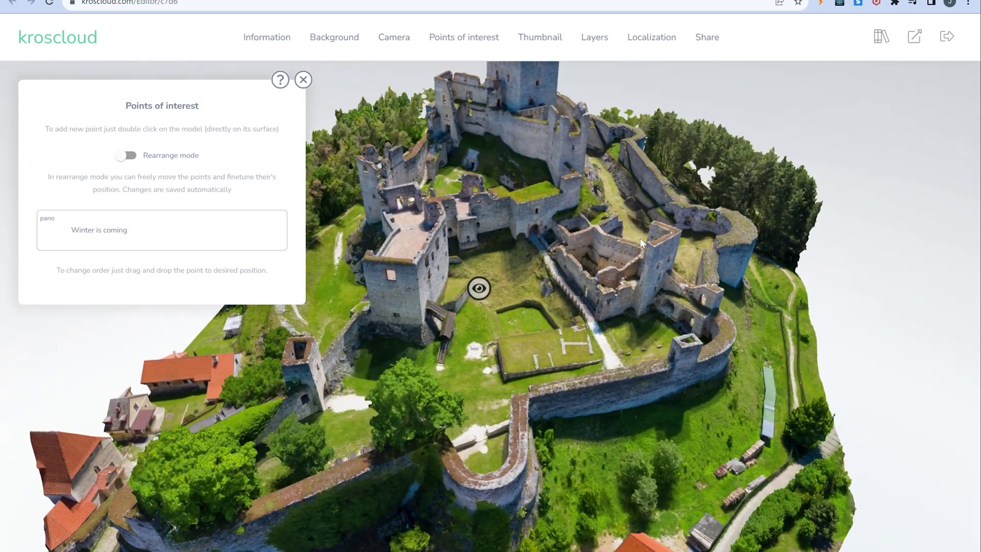
{"action": "left_click", "coordinate": [718, 41]}
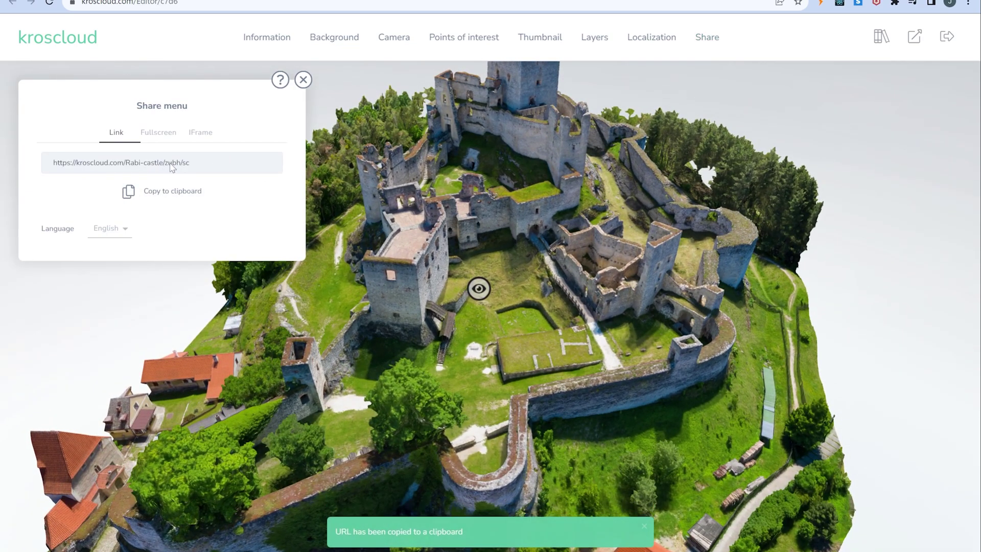
Step: Load the copied share link in a new tab and view the Winter is coming panorama
{"action": "key", "text": "ctrl+t"}
{"action": "key", "text": "ctrl+v"}
{"action": "key", "text": "Return"}
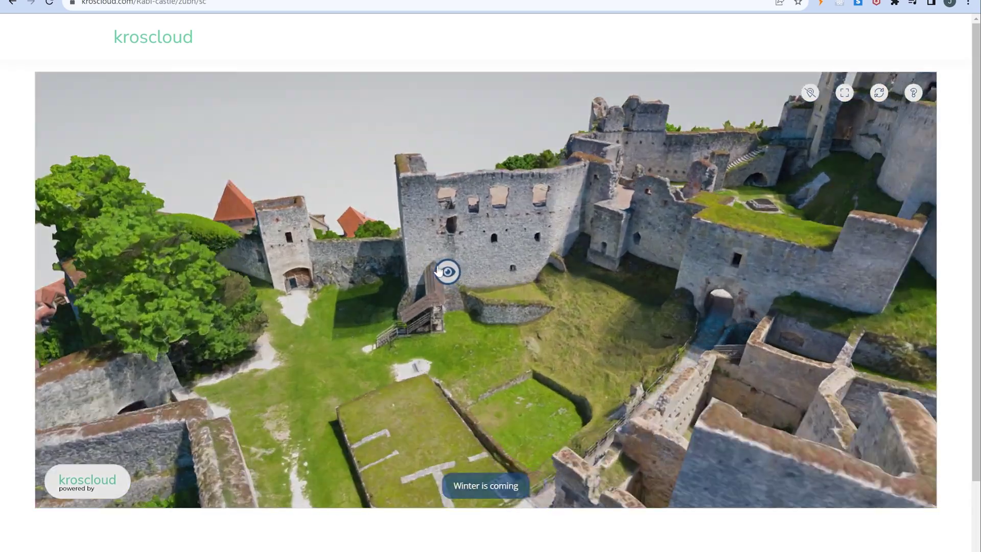
{"action": "left_click", "coordinate": [448, 271]}
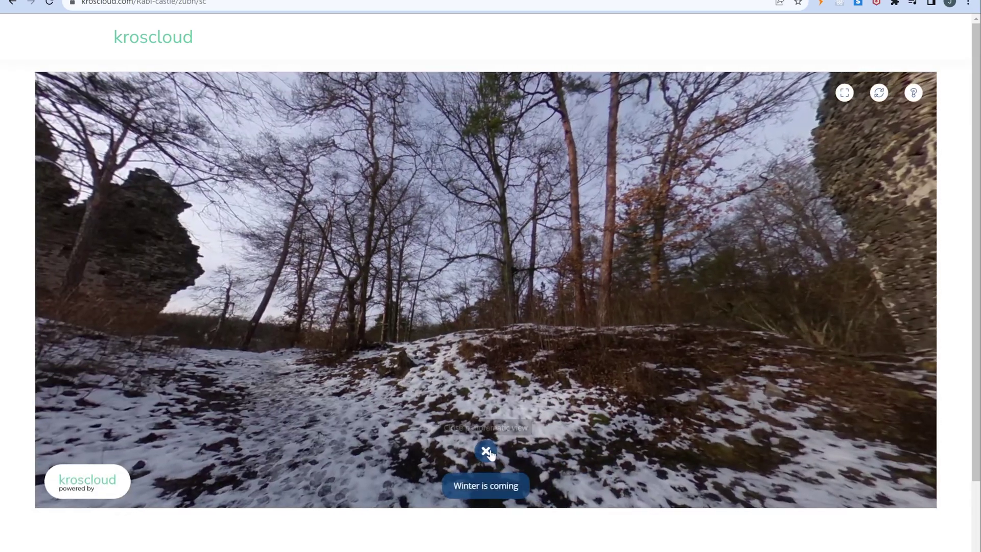
{"action": "left_click", "coordinate": [486, 450]}
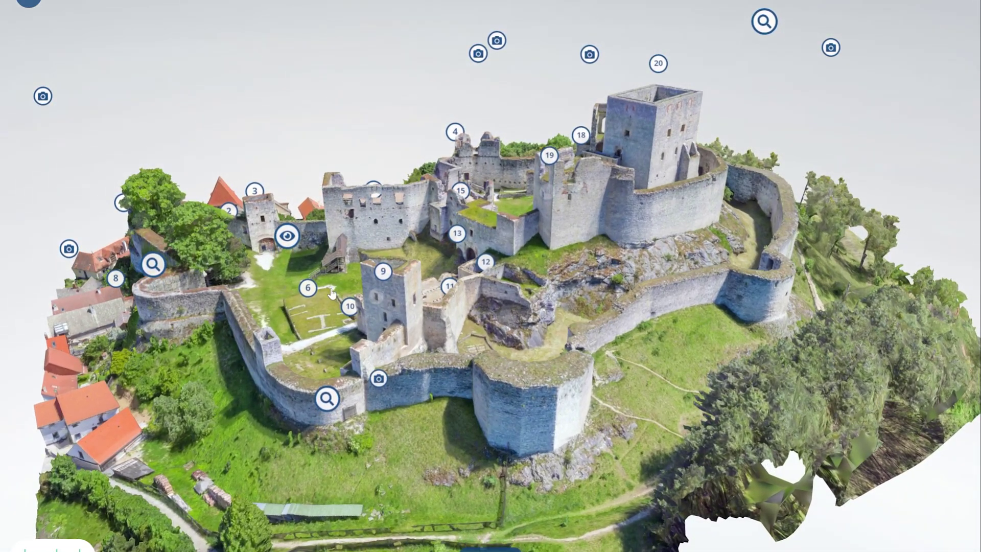
Step: Show point 6, Stables, then step through Cistern, Bakery and The well to point 17, The fridge
{"action": "left_click", "coordinate": [308, 288]}
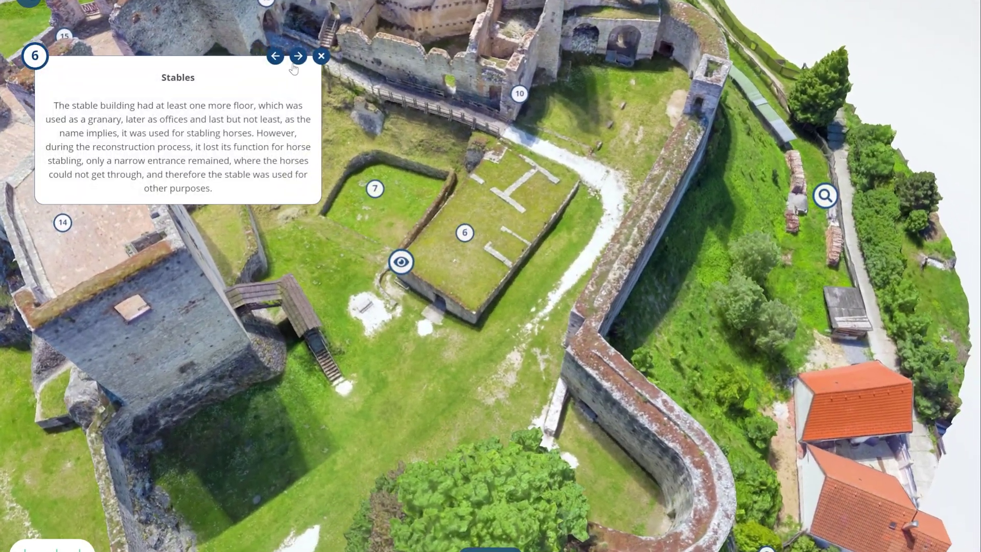
{"action": "left_click", "coordinate": [295, 61]}
{"action": "left_click", "coordinate": [295, 61]}
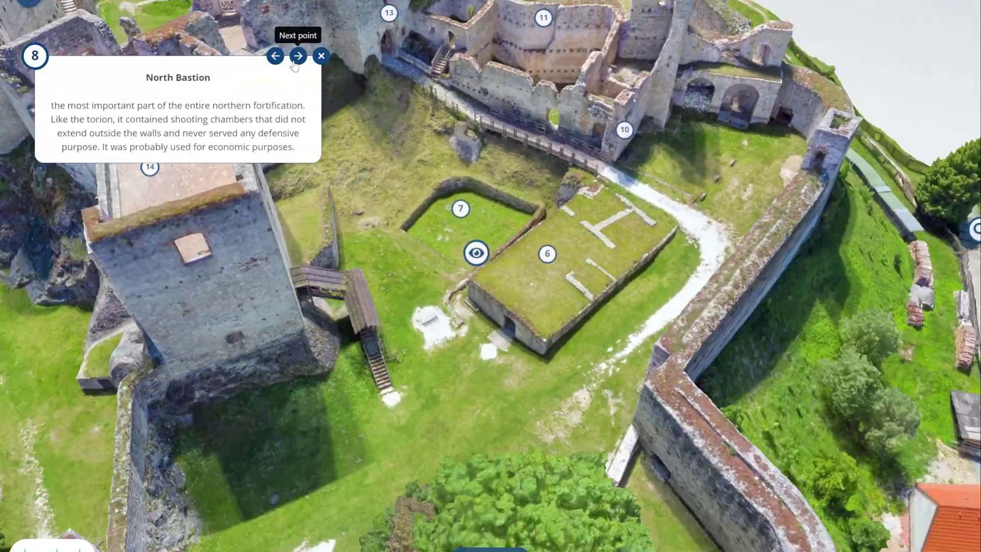
{"action": "left_click", "coordinate": [298, 56]}
{"action": "left_click", "coordinate": [297, 56]}
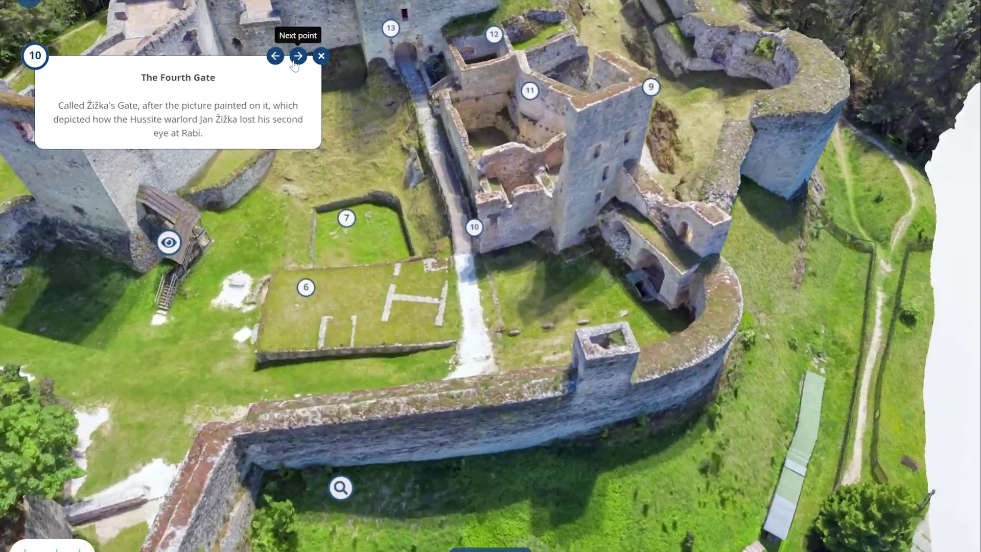
{"action": "left_click", "coordinate": [296, 57]}
{"action": "left_click", "coordinate": [296, 57]}
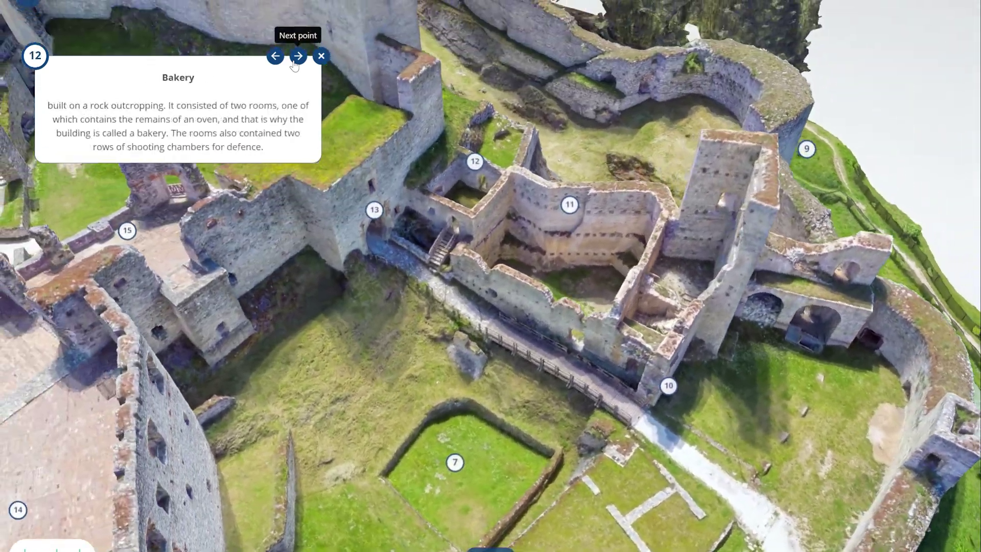
{"action": "left_click", "coordinate": [296, 57]}
{"action": "left_click", "coordinate": [296, 57]}
{"action": "left_click", "coordinate": [297, 57]}
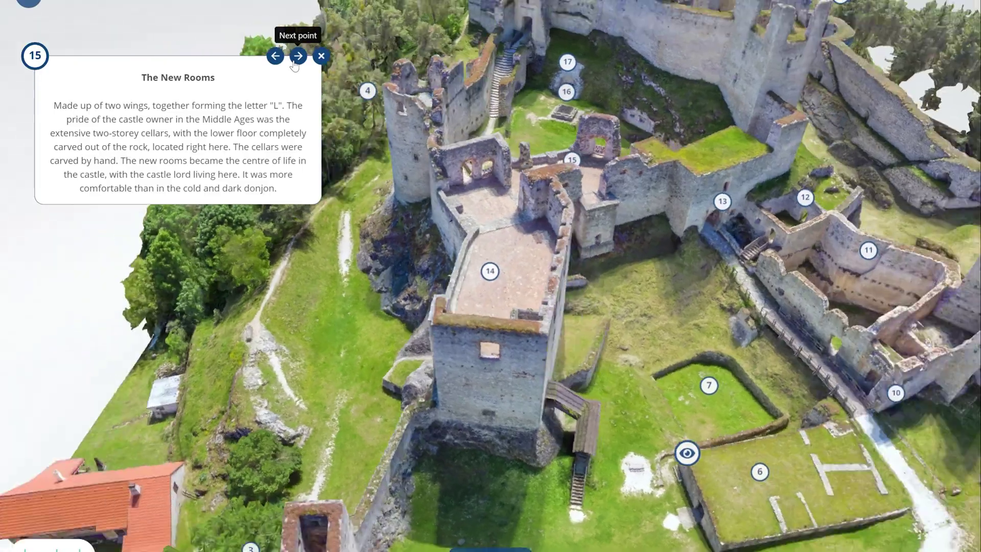
{"action": "left_click", "coordinate": [297, 57]}
{"action": "left_click", "coordinate": [296, 57]}
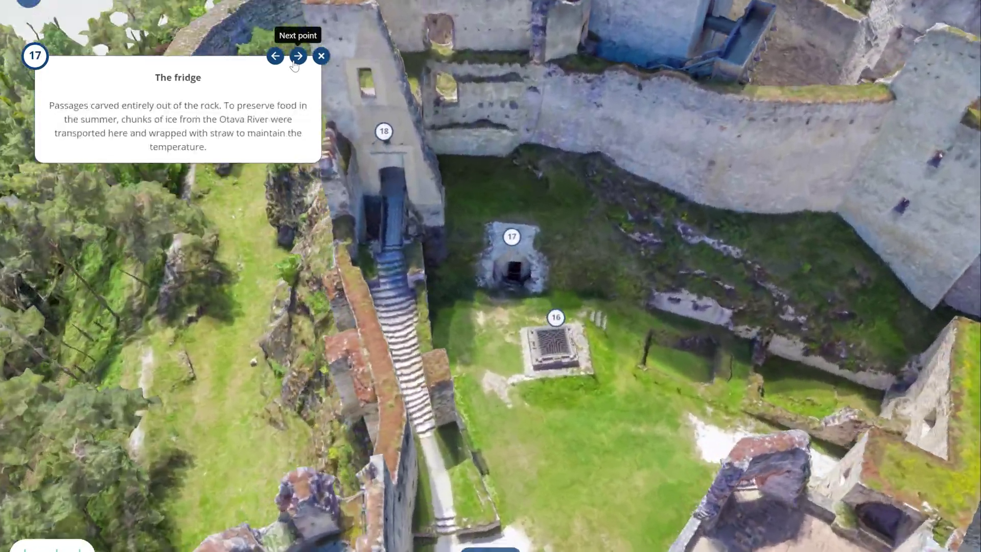